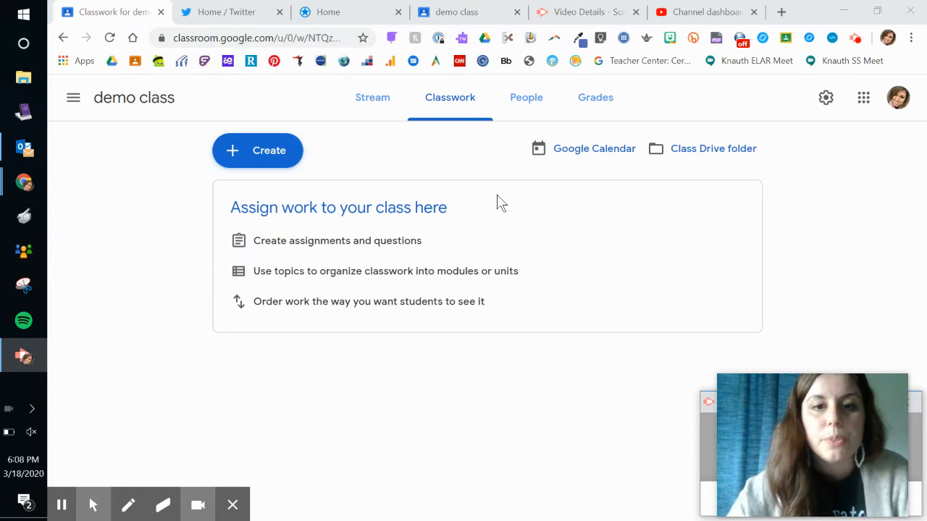
- From the demo class Classwork page, start a new blank Material post via Create
click(367, 103)
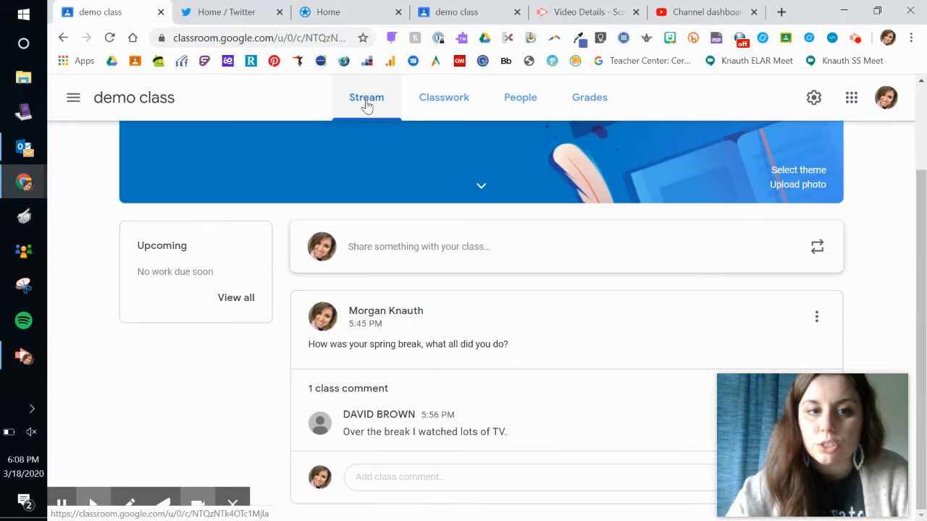
click(453, 104)
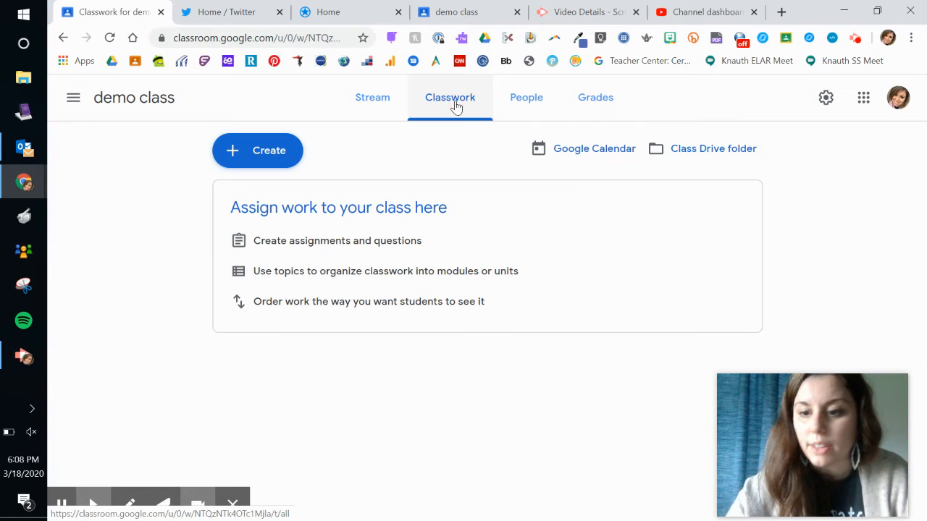
click(265, 157)
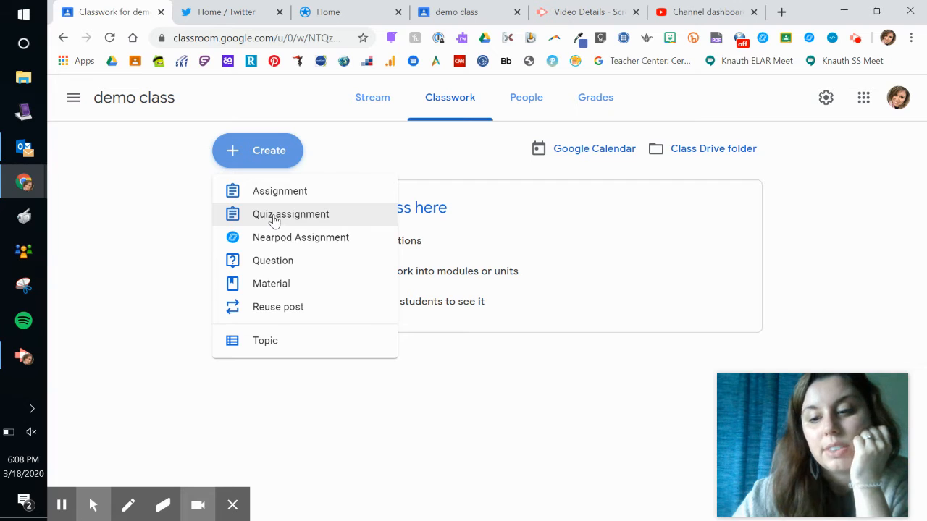
click(283, 285)
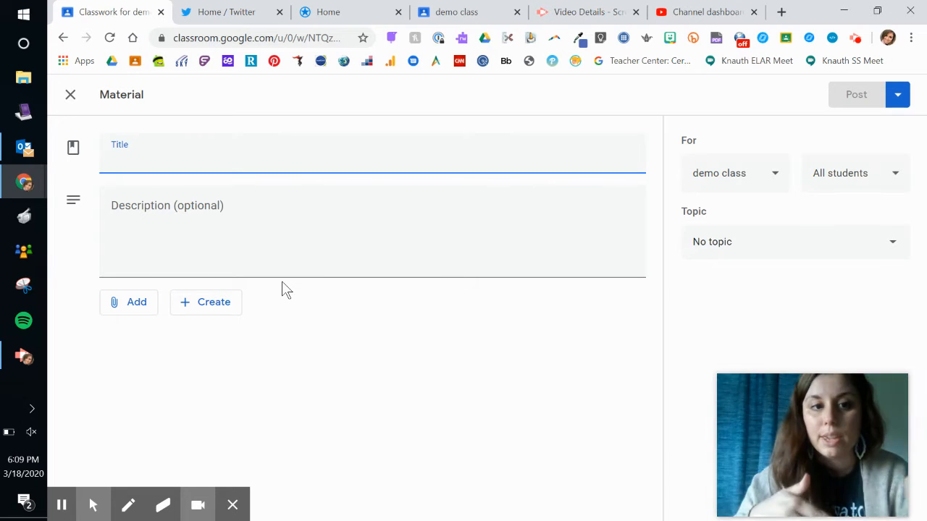
- Title the material 'Tell Me Something Good', fixing the typo along the way
text(Tell Me Somt)
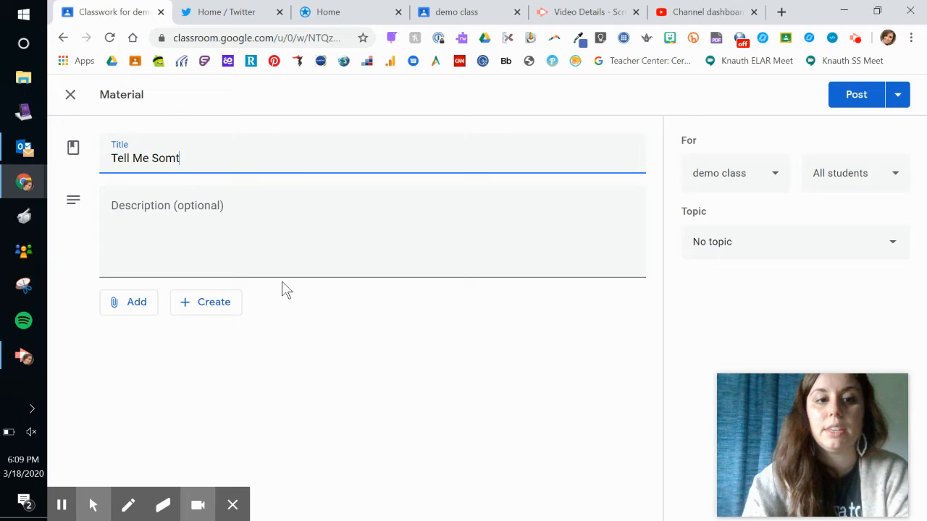
key(BackSpace)
text(e)
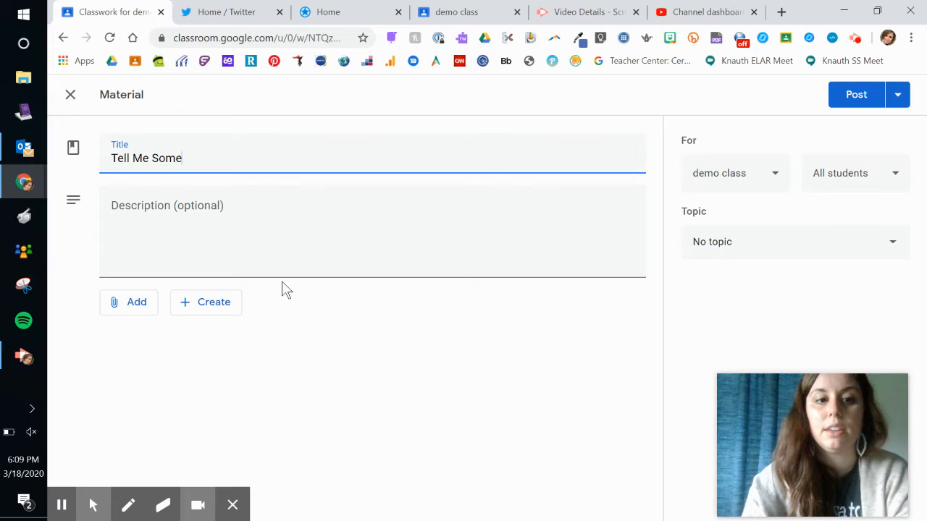
text(thing Good)
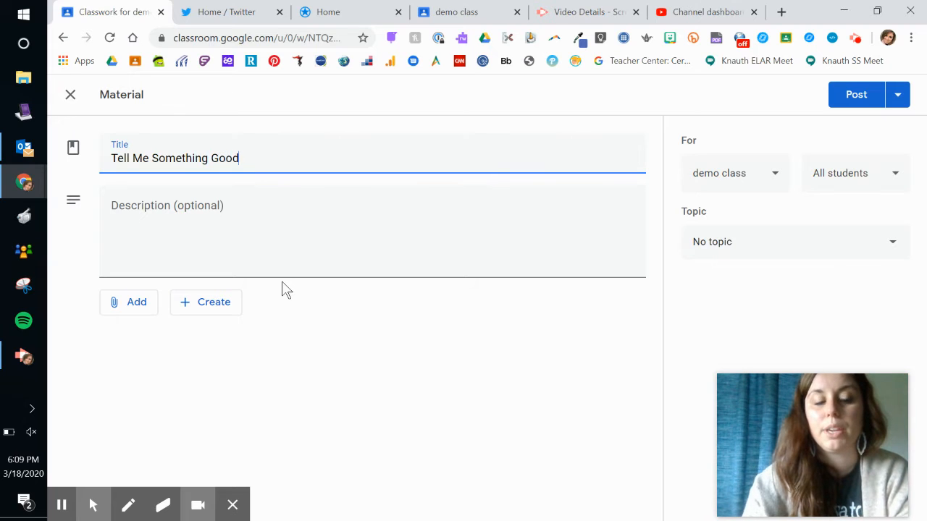
click(244, 215)
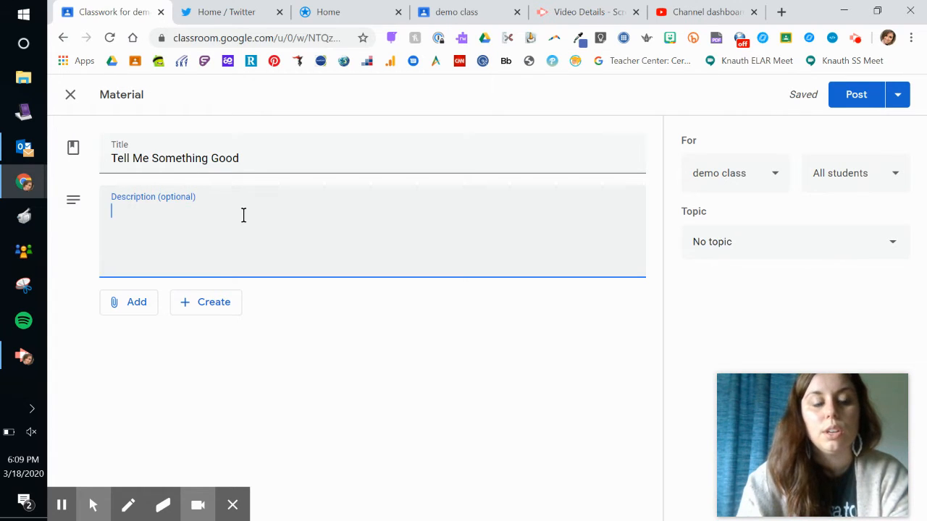
- Write the description 'We can't see each other but we can still spread joy… tell me something good.'
text(We )
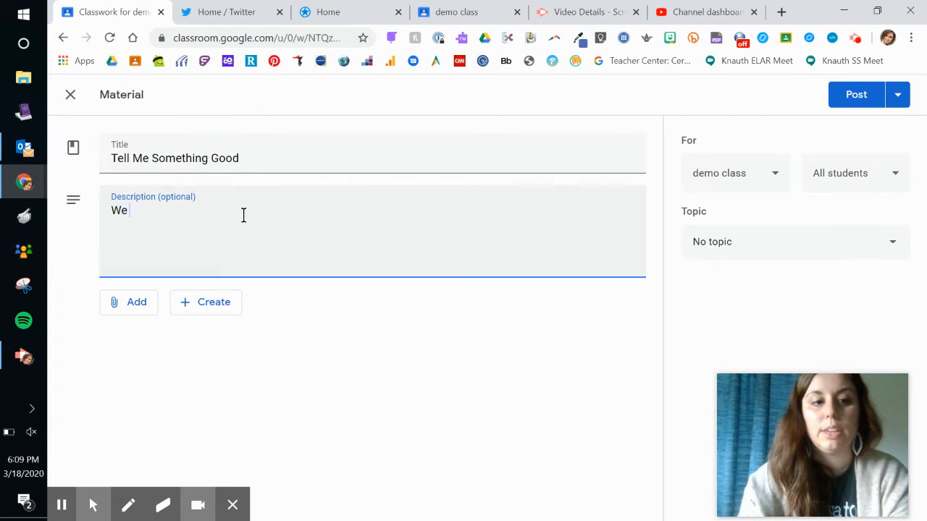
text(can't see eachj ot)
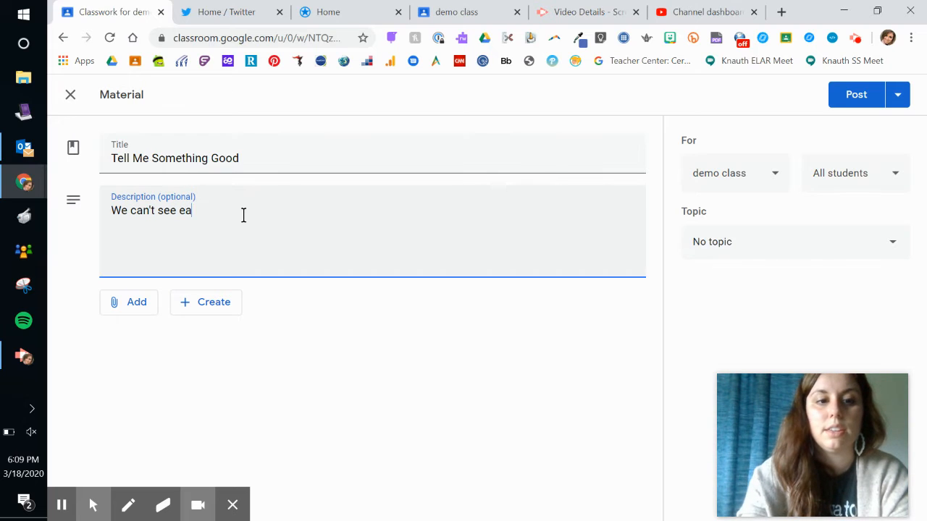
key(BackSpace)
key(BackSpace)
key(BackSpace)
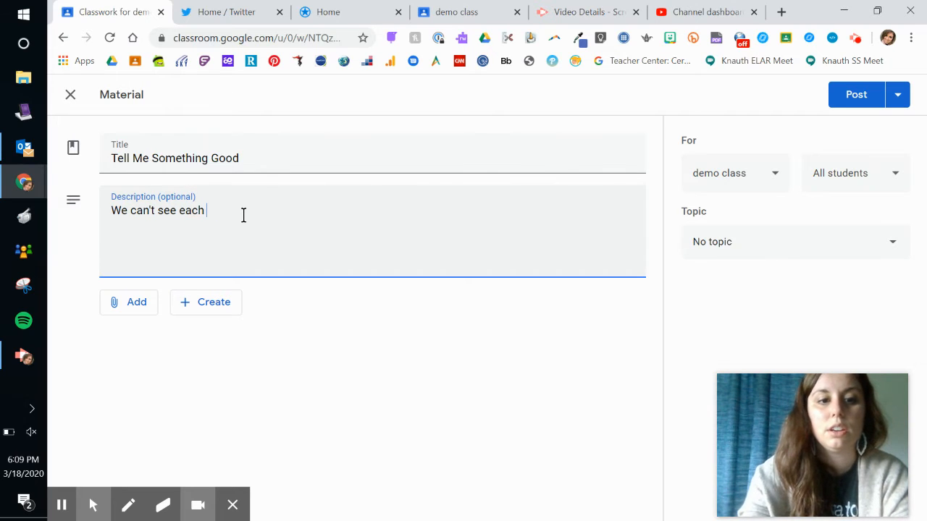
text(other but we c)
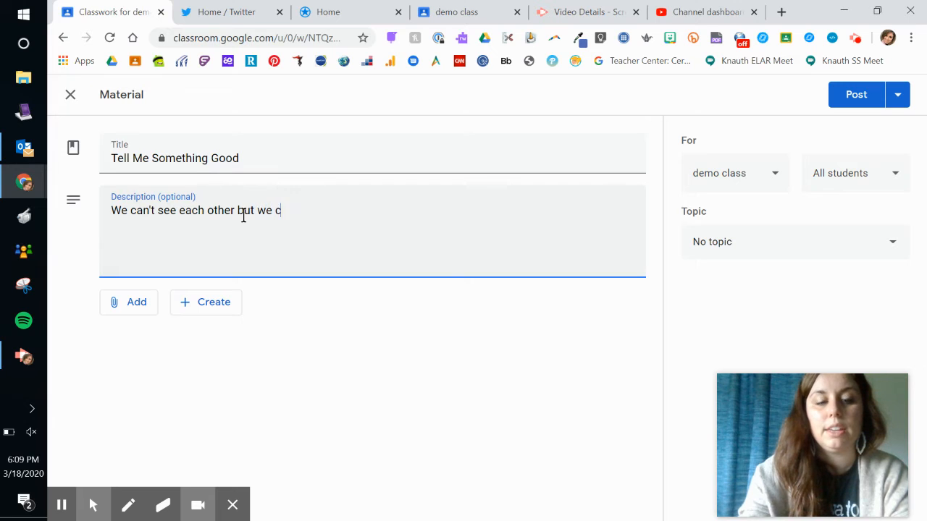
text(an still spr)
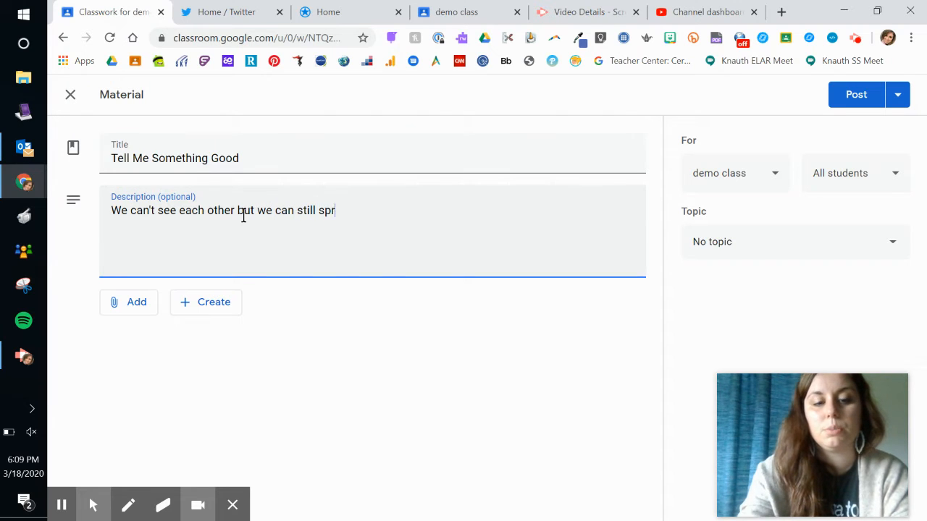
text(ead joy s)
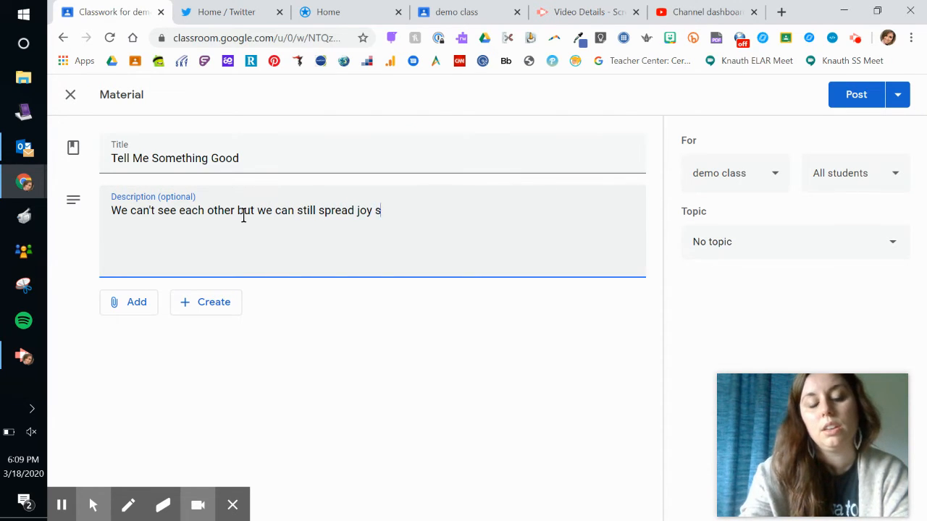
text(o)
text( ty)
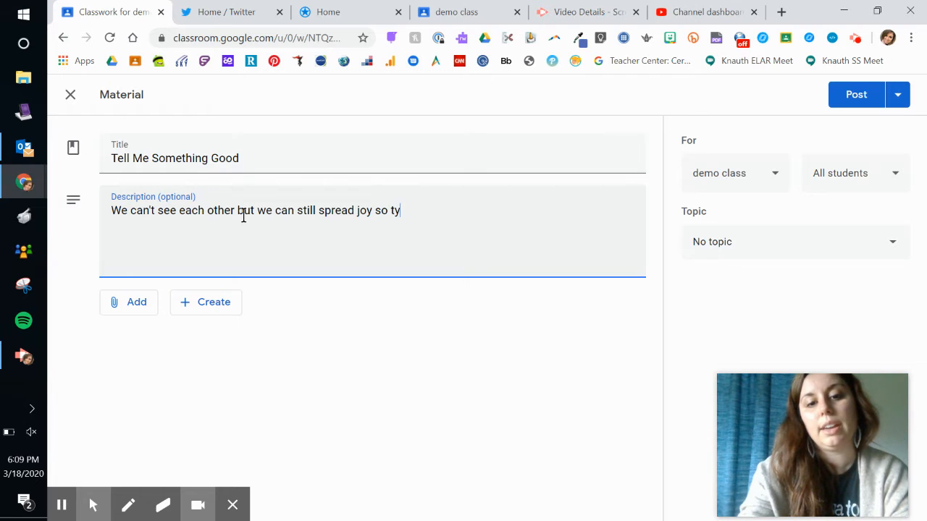
text(pe into this document )
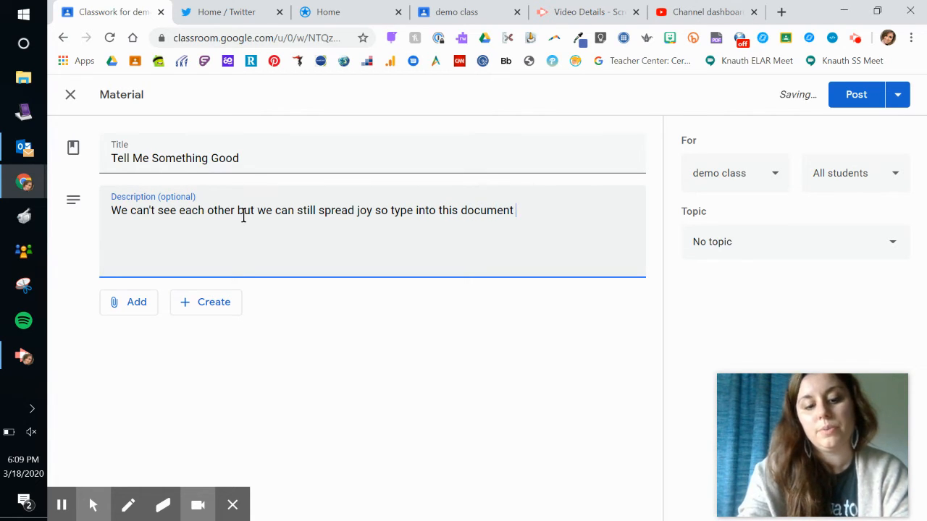
text(and tell me)
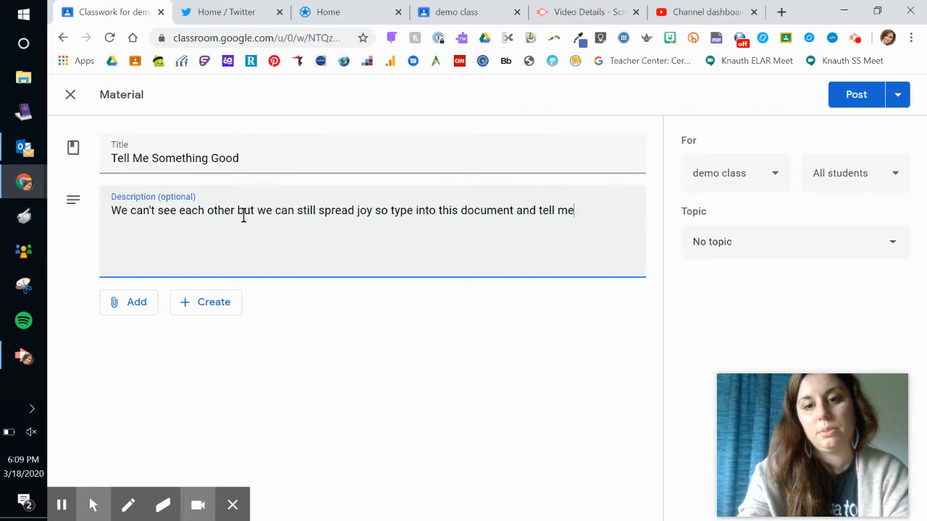
text( something good a)
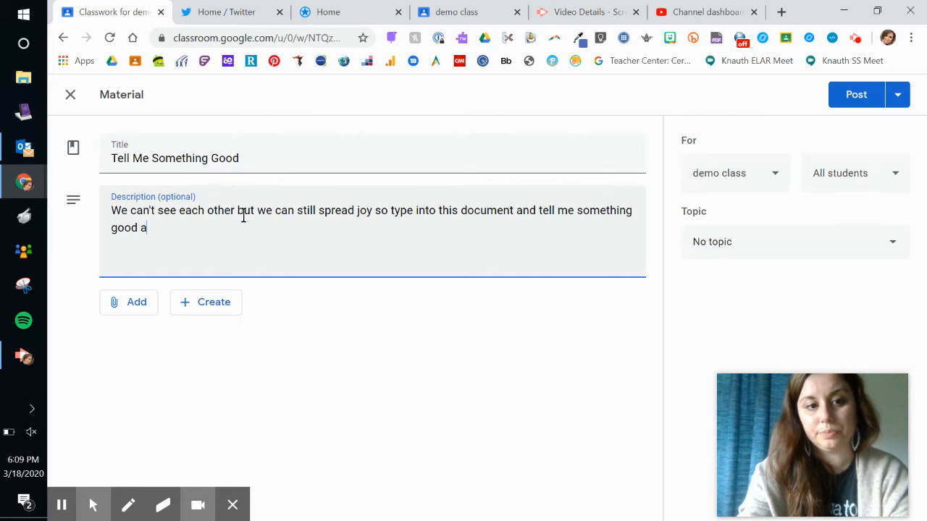
key(BackSpace)
text(each week.)
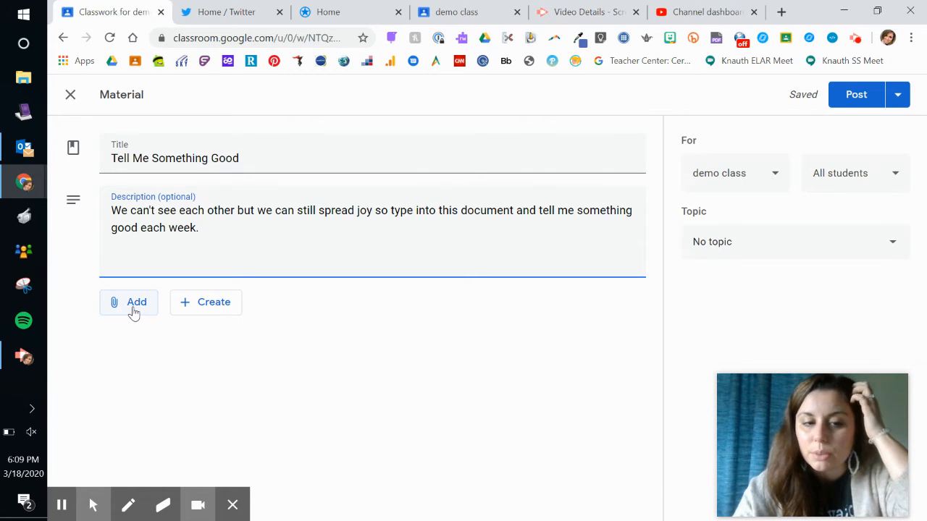
- Look at the Create file options, then open the Add menu for attaching existing content
click(194, 307)
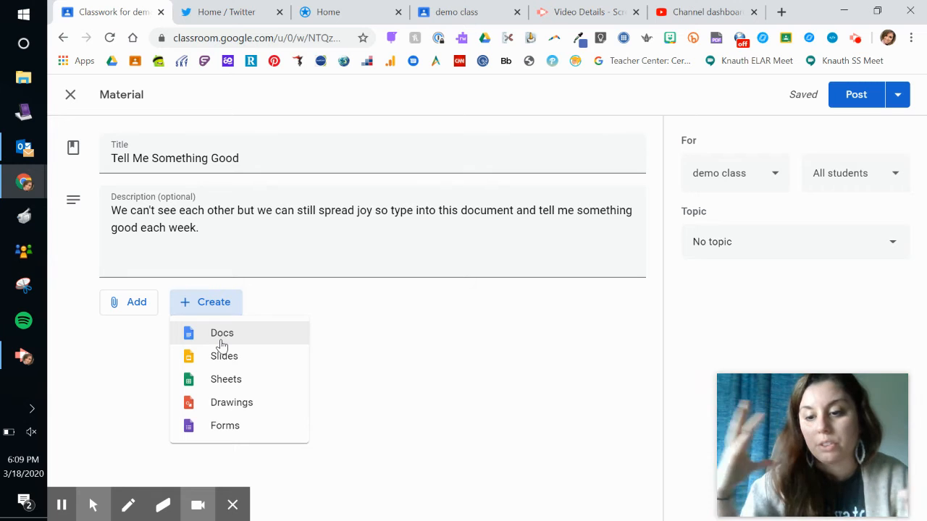
click(116, 304)
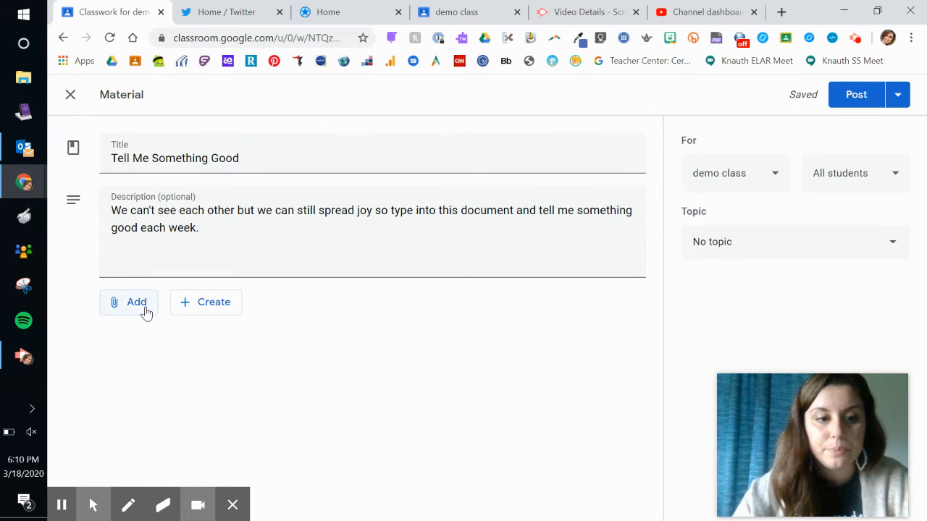
click(145, 310)
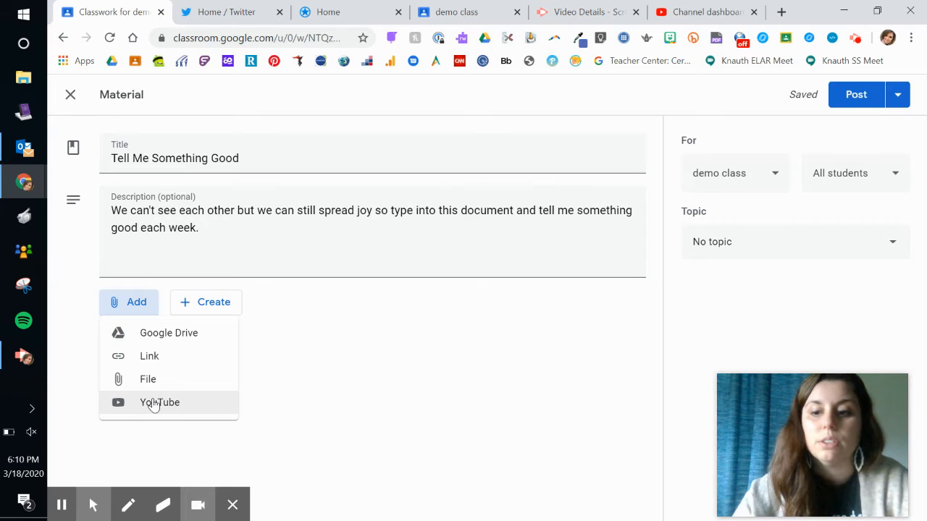
- Attach the Google Drive doc 'Copy of Copy of Good Things ELAR' and open it
click(174, 340)
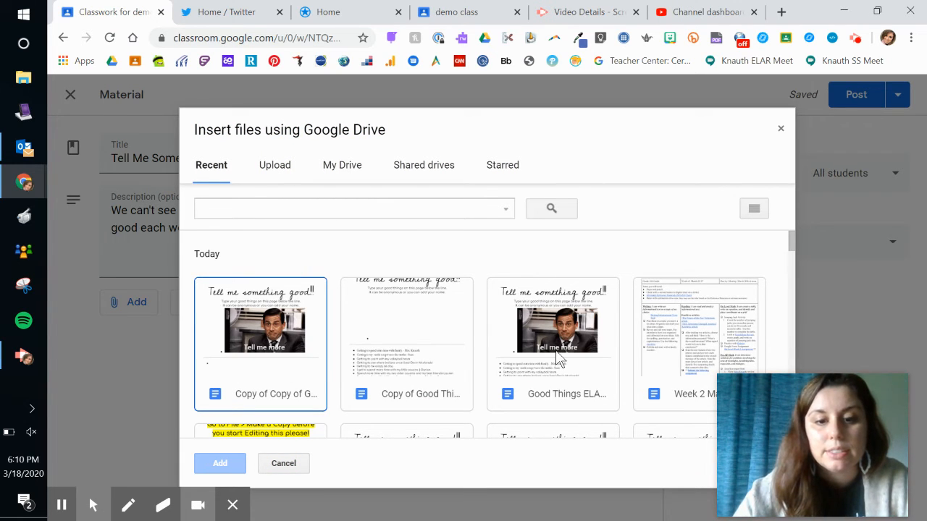
click(290, 349)
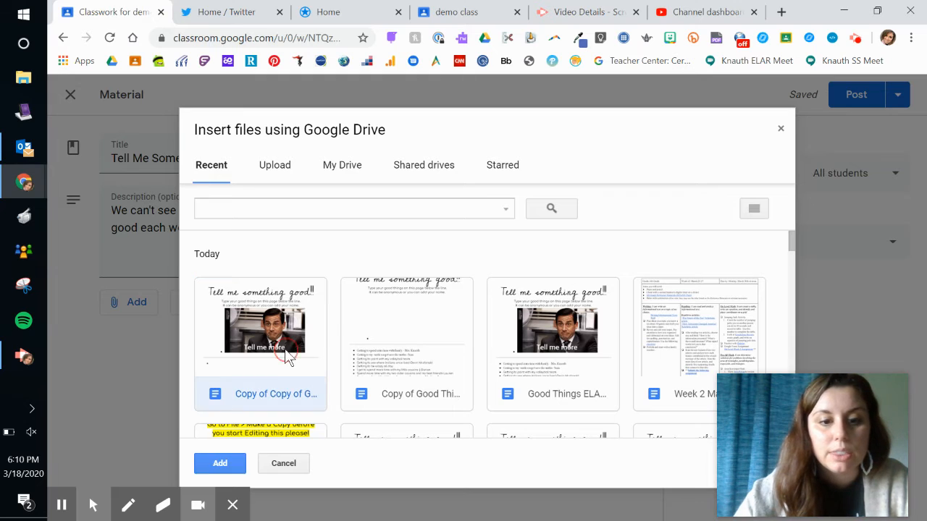
click(220, 464)
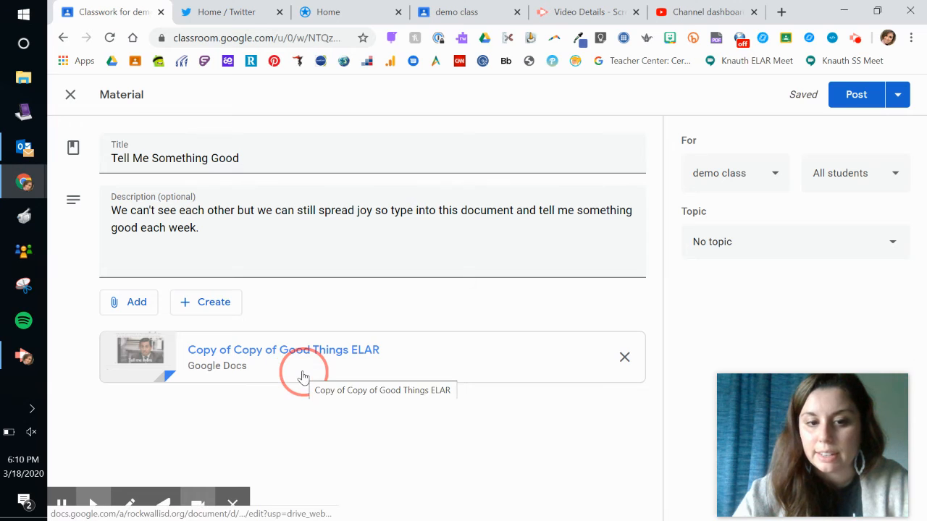
click(322, 360)
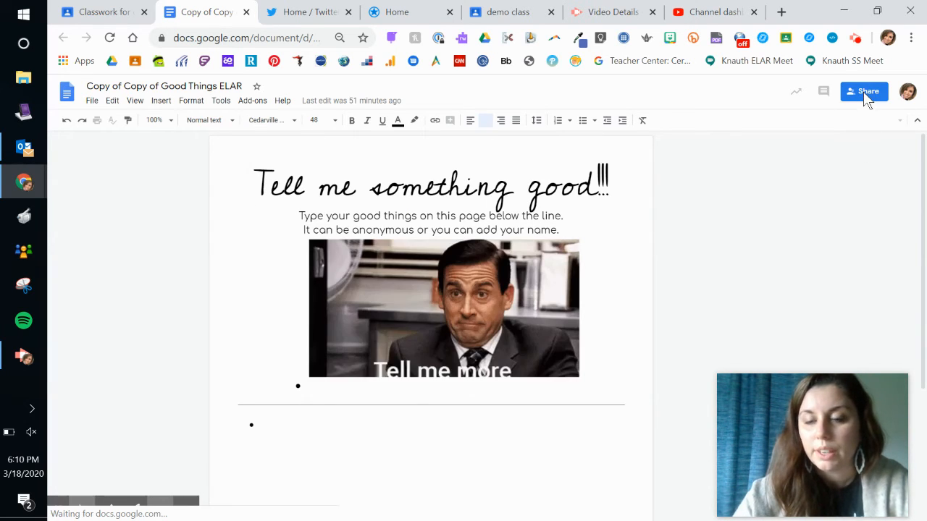
- Open the doc's advanced sharing settings and keep Can edit for the teachers group
click(863, 92)
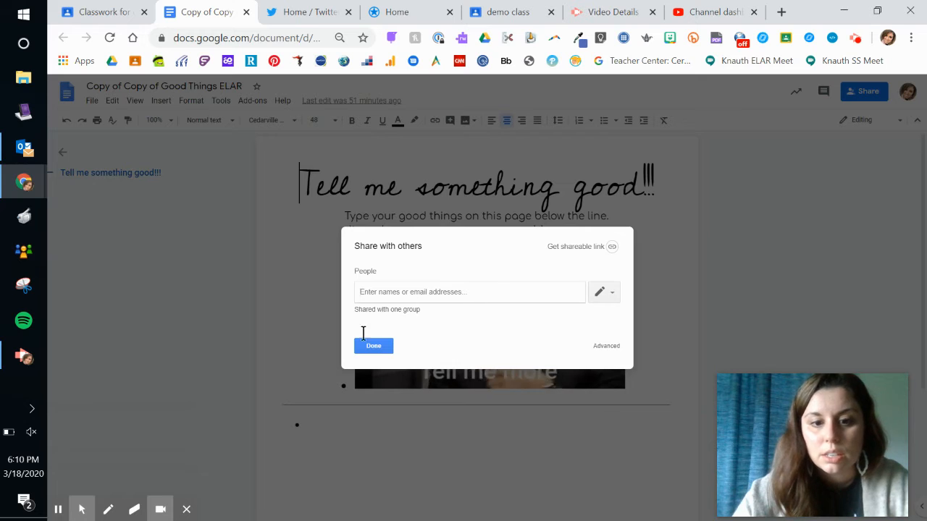
click(607, 347)
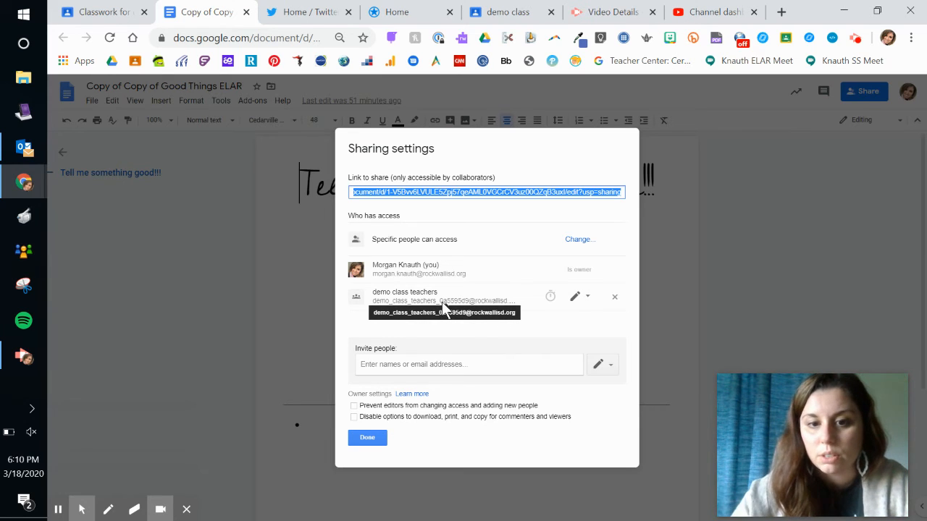
click(587, 299)
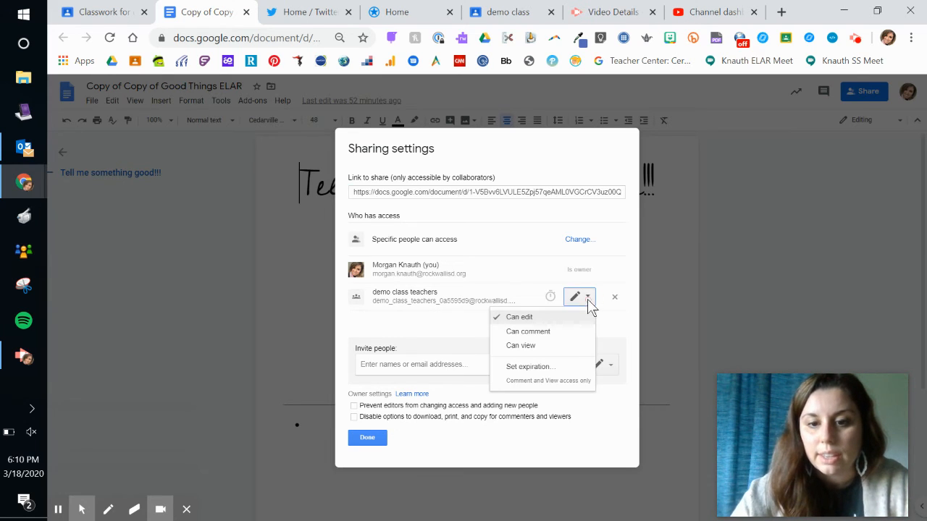
click(529, 320)
click(583, 324)
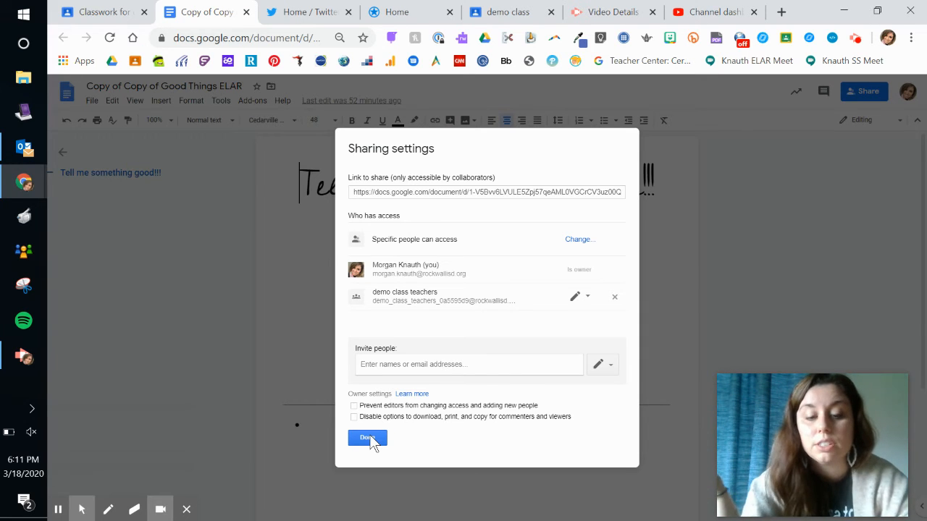
- Invite a student by name as an editor and send the invitation
click(426, 365)
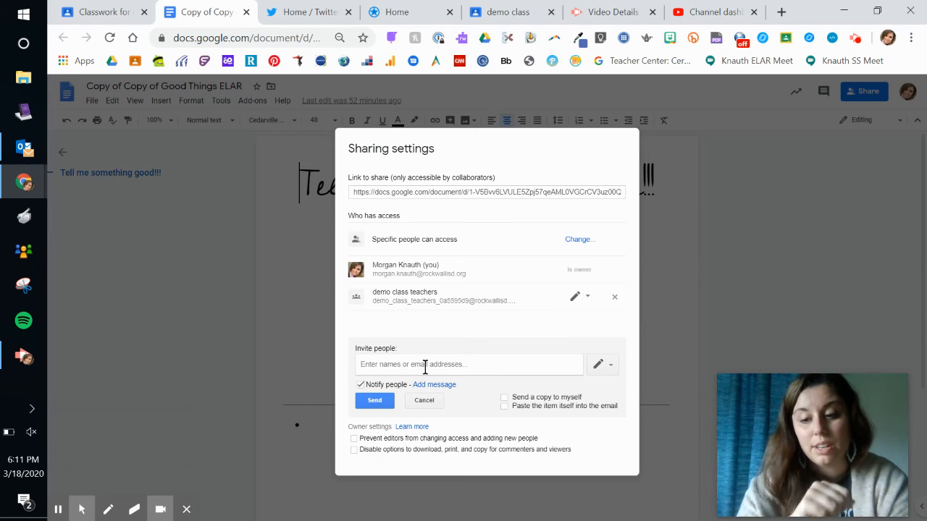
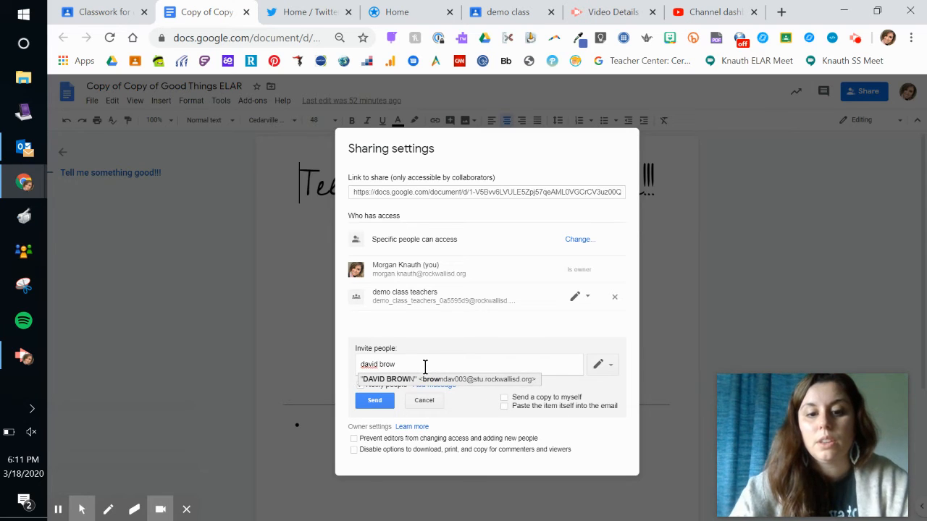
click(435, 382)
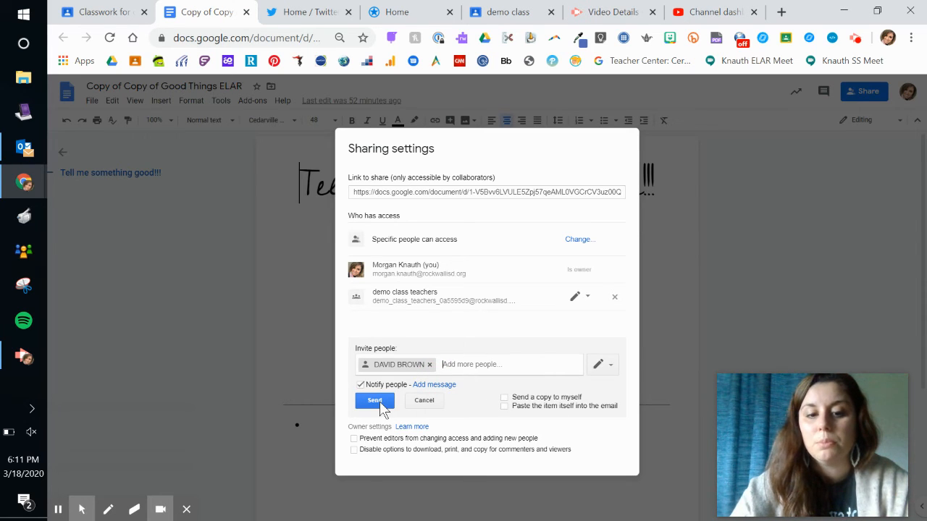
click(375, 401)
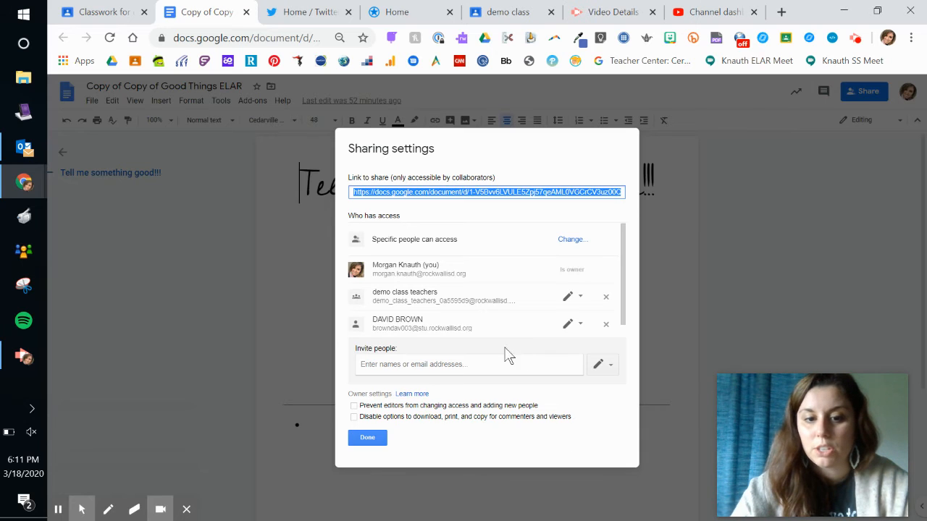
- Close sharing, replace the 'Copy of Copy of' title prefix with 'lkj', and close the doc tab
click(367, 439)
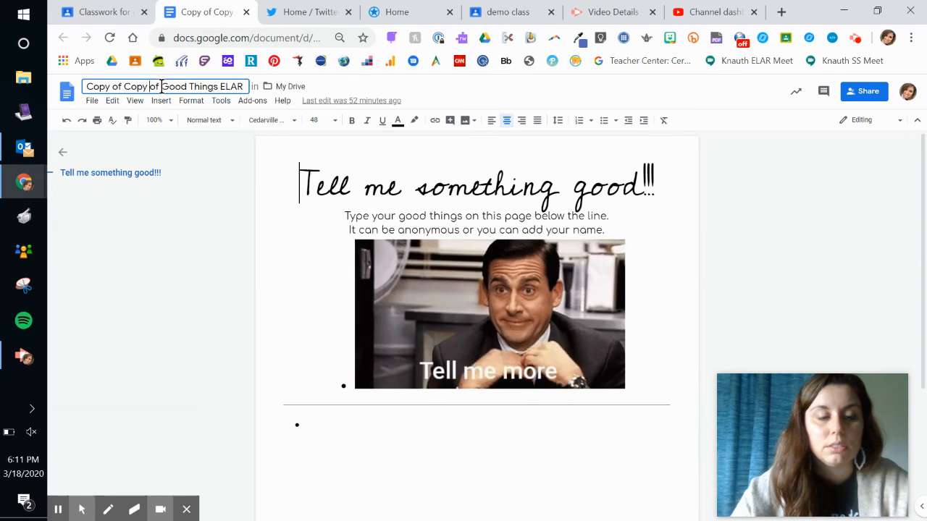
drag(160, 87, 75, 86)
text(lkj)
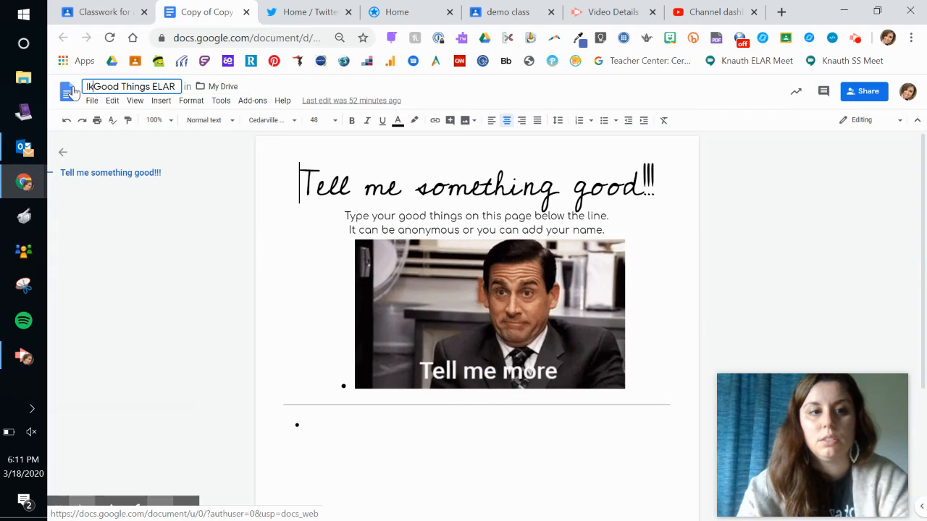
click(218, 259)
click(246, 13)
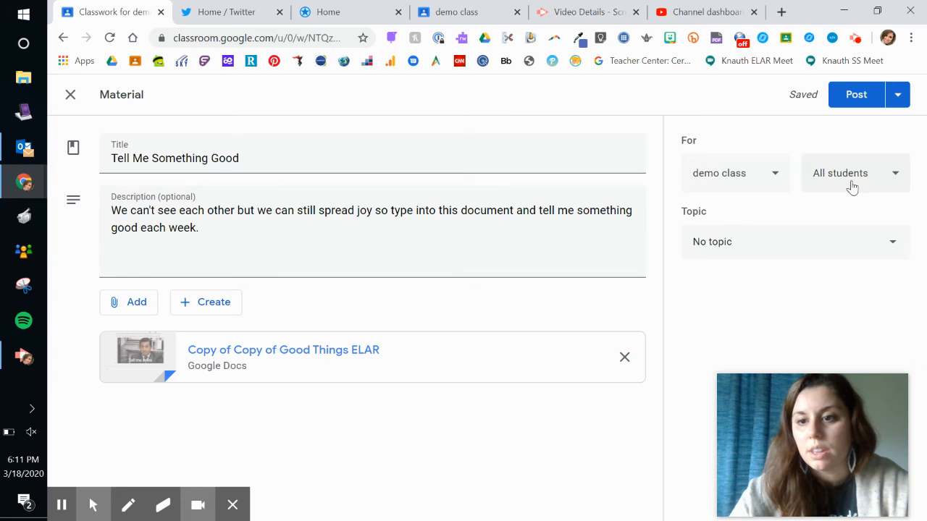
- Confirm the material goes to demo class and all students
click(738, 176)
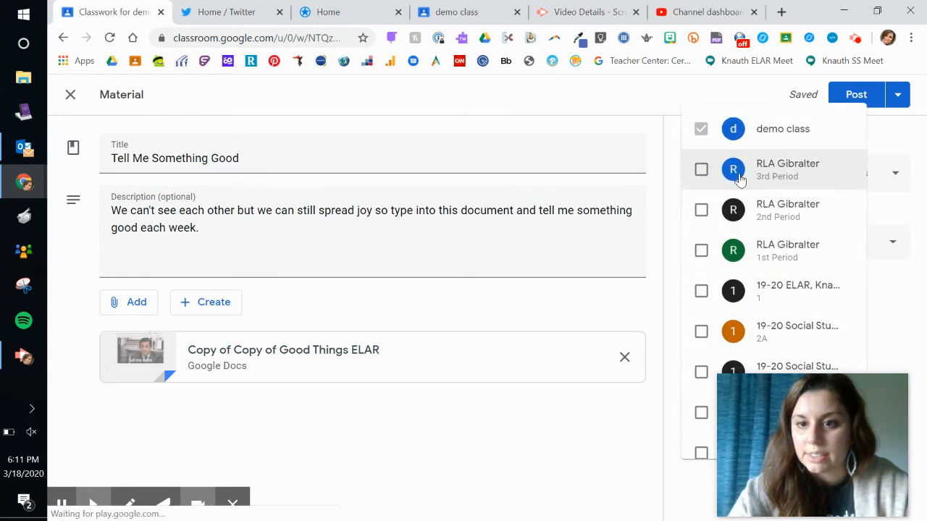
click(887, 170)
click(888, 173)
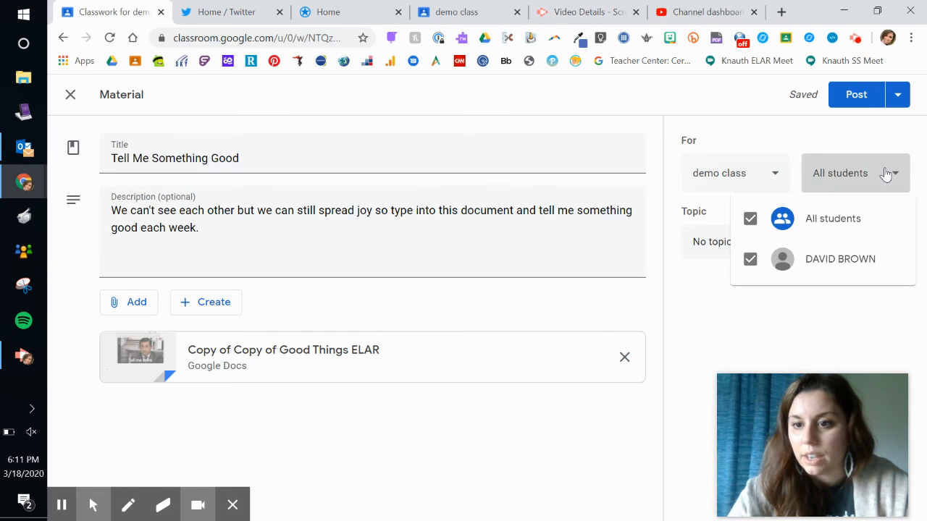
click(879, 181)
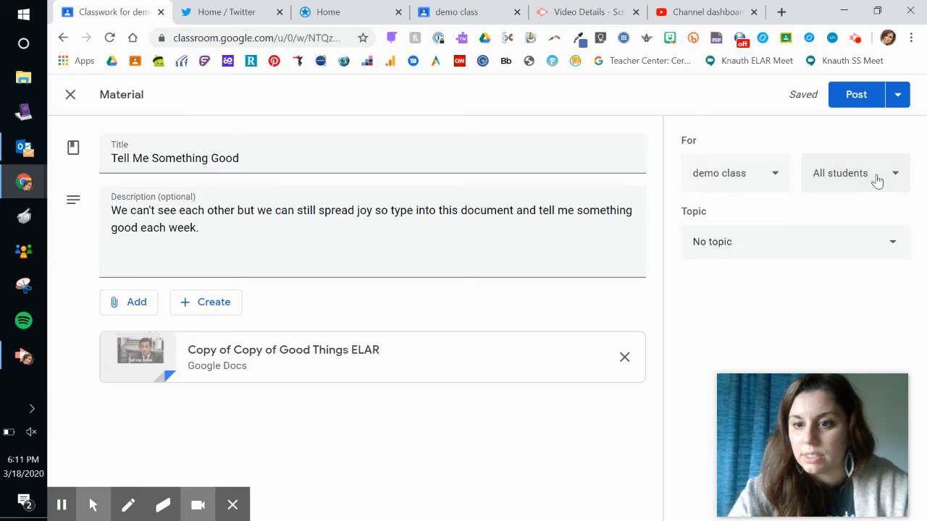
click(842, 179)
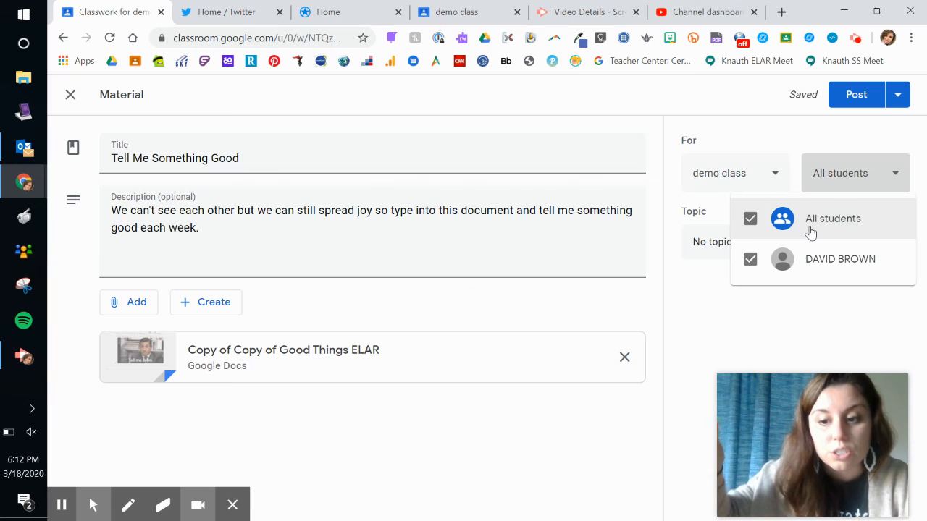
click(868, 173)
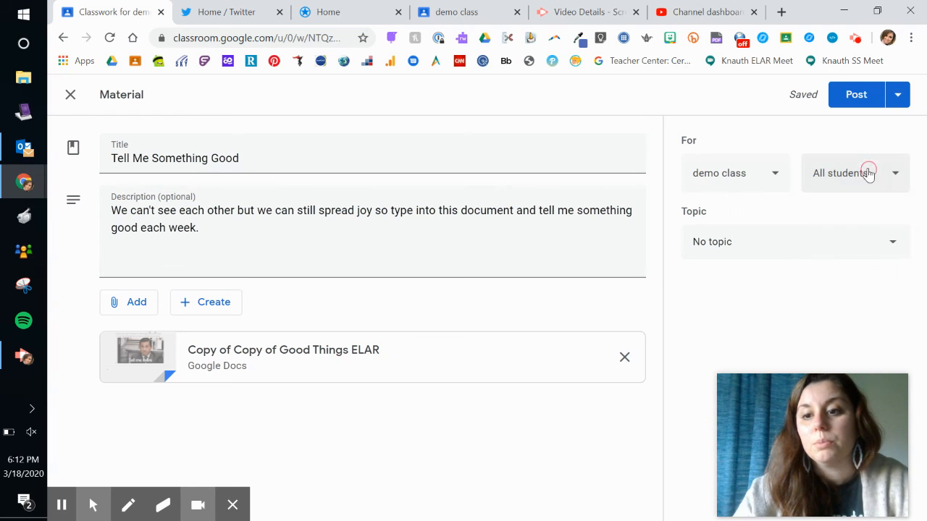
- Create a new topic 'Good Things' for the material and post it
click(767, 248)
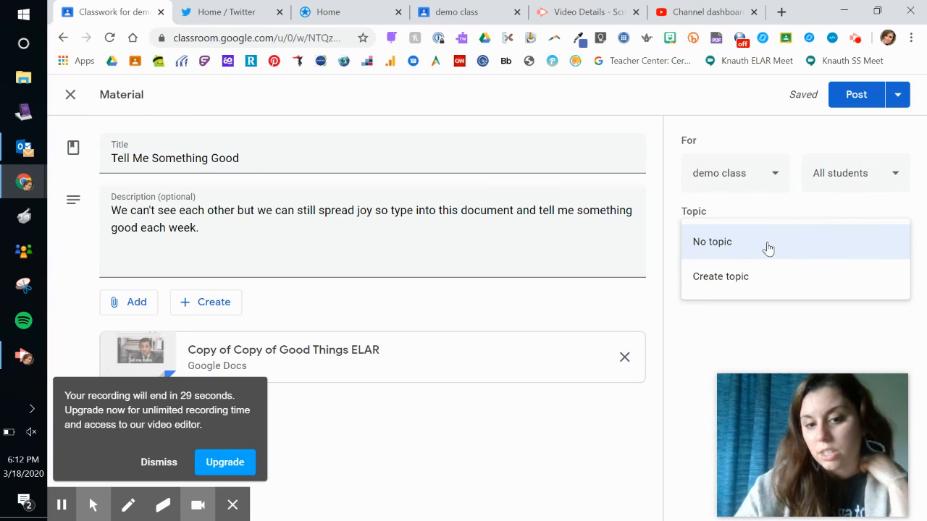
click(720, 279)
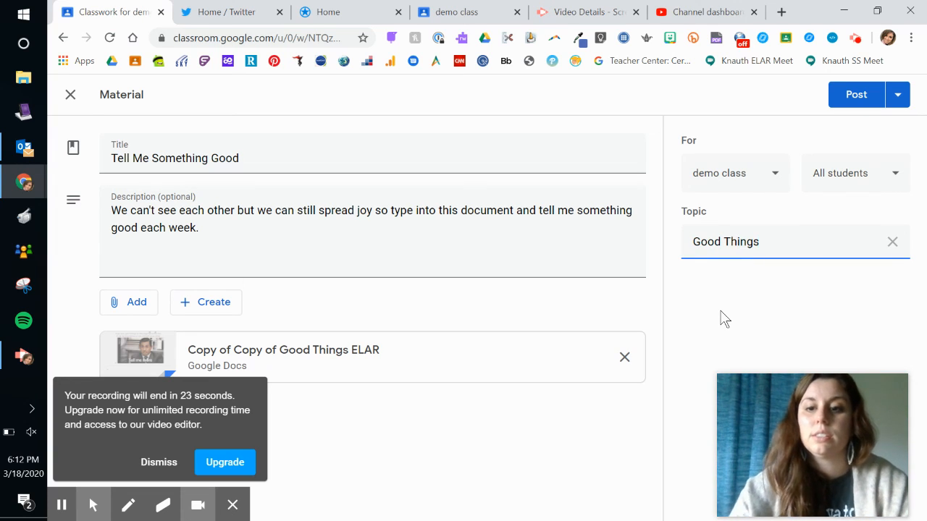
click(158, 462)
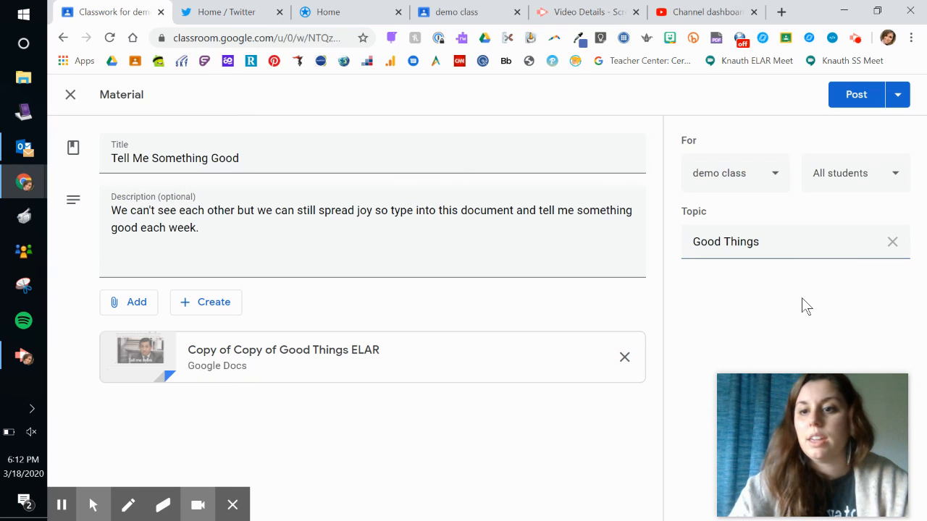
click(861, 101)
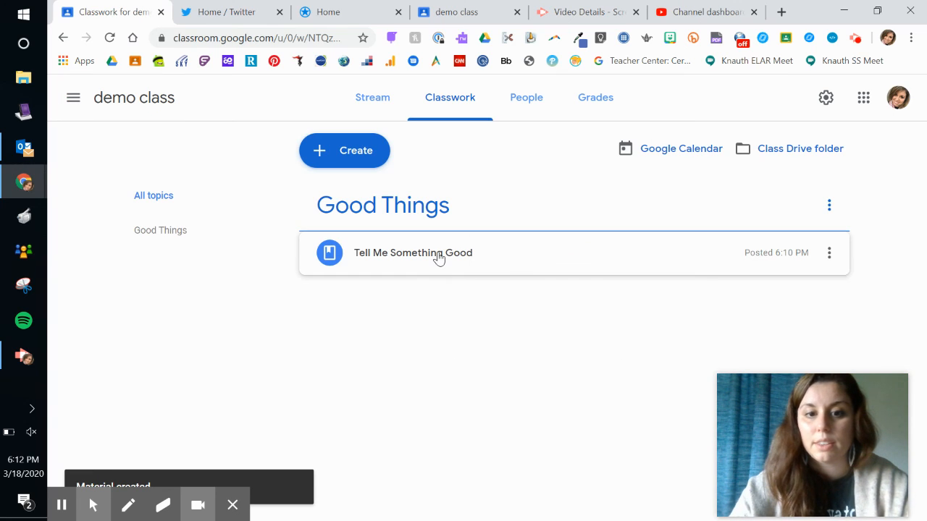
- Expand the posted 'Tell Me Something Good' item and open its Good Things topic view
click(438, 259)
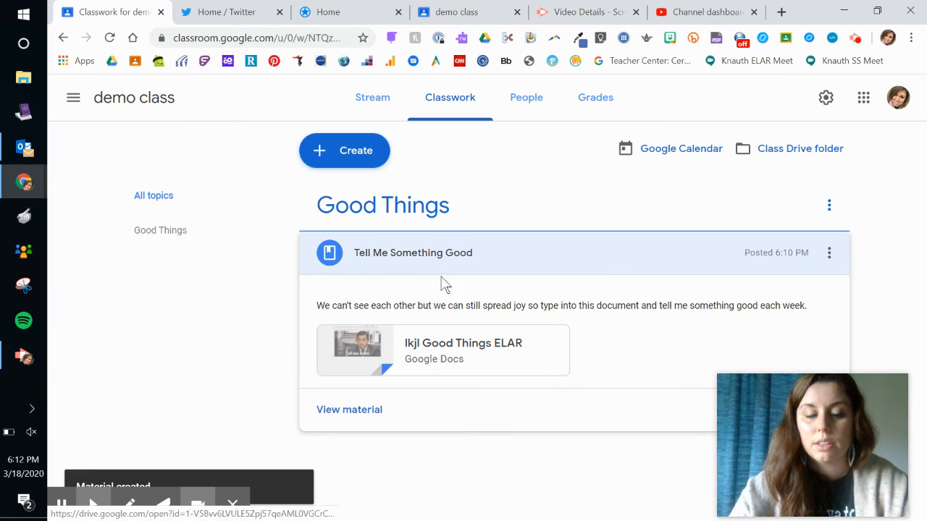
click(384, 215)
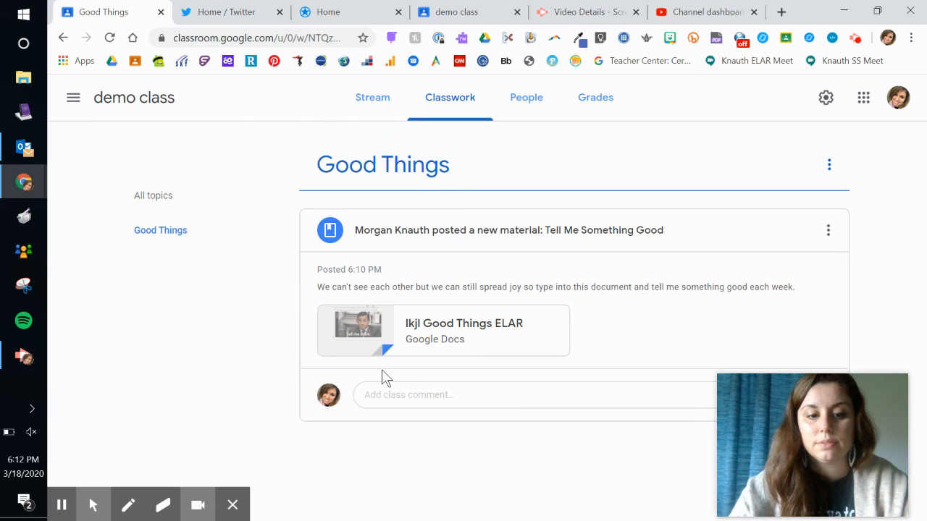
click(233, 506)
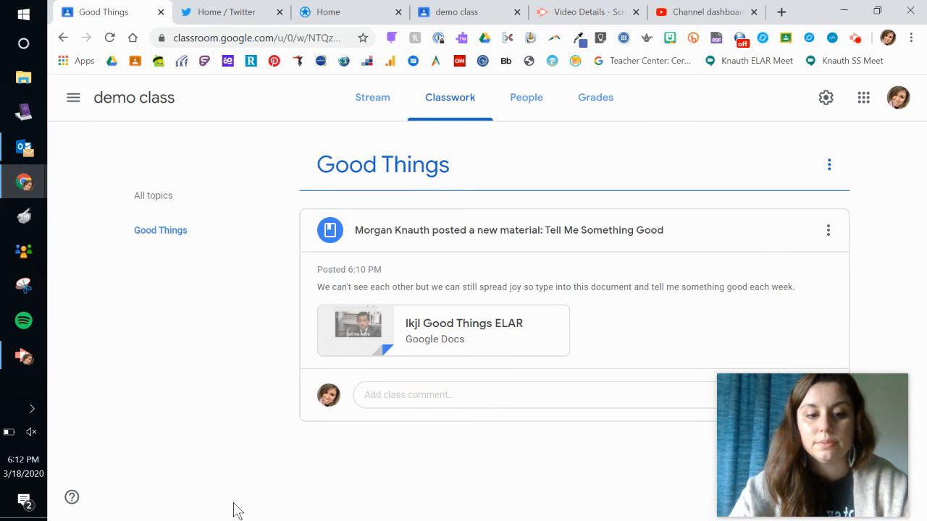